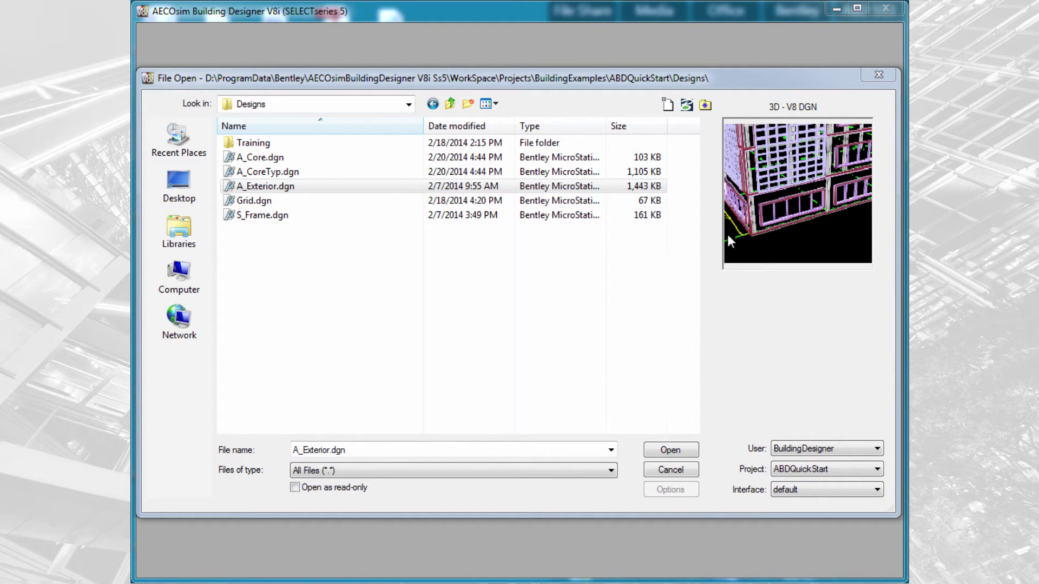
# Create a new design file named _A_Master.dgn in the Designs folder and open it.
pyautogui.click(667, 106)
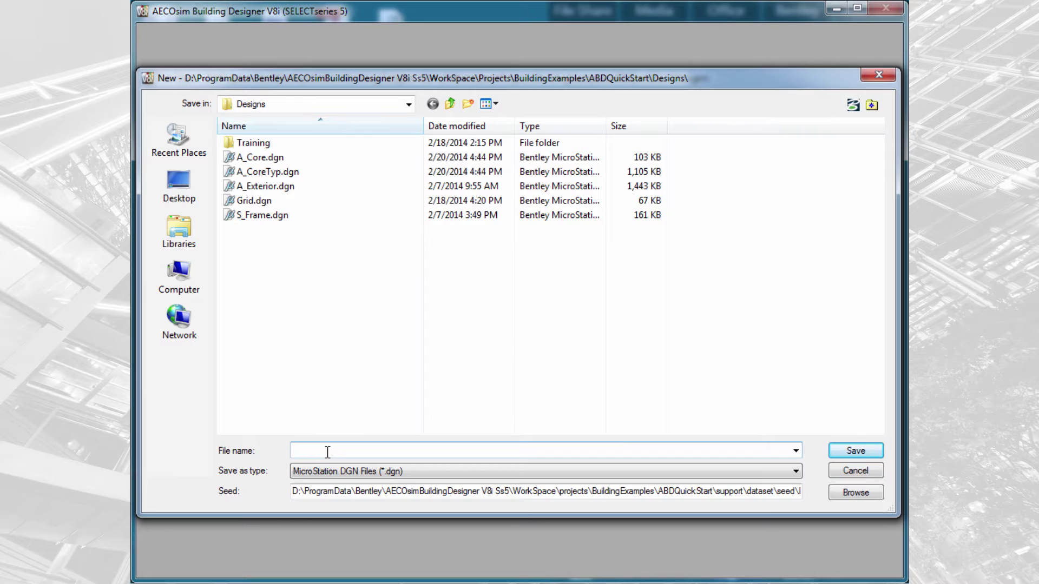
pyautogui.write('J')
pyautogui.write('A_')
pyautogui.write('Maste')
pyautogui.write('r')
pyautogui.click(842, 447)
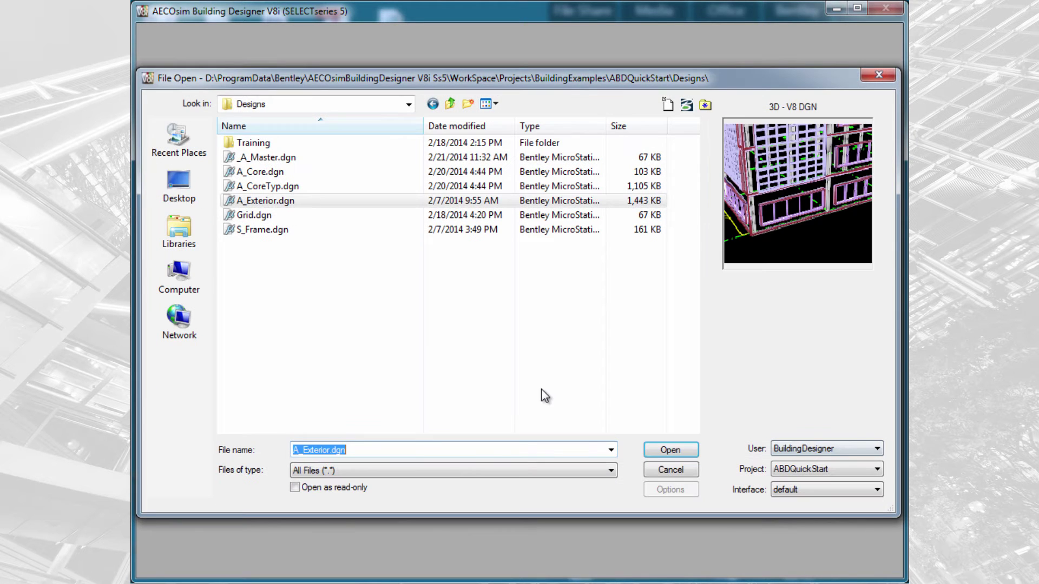
pyautogui.click(292, 158)
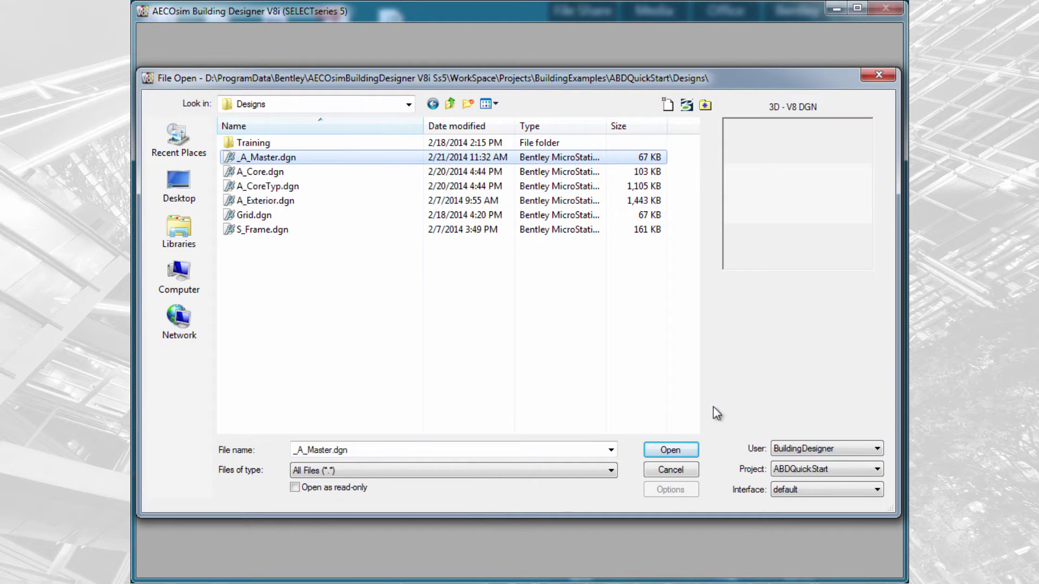
pyautogui.click(687, 454)
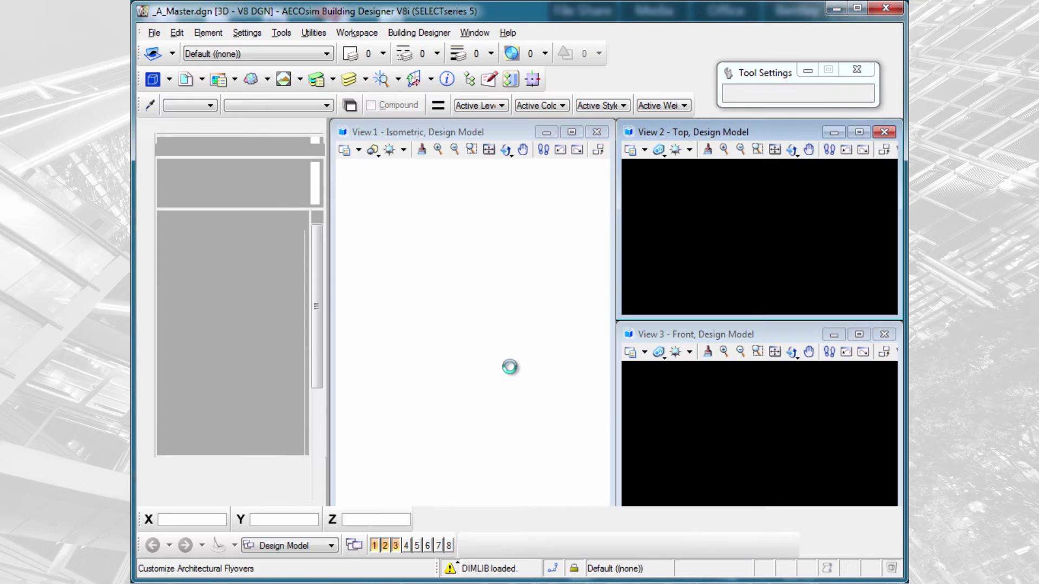
# Attach the A_Exterior design model from Building Models to View 1 using the Coincident method.
pyautogui.click(792, 352)
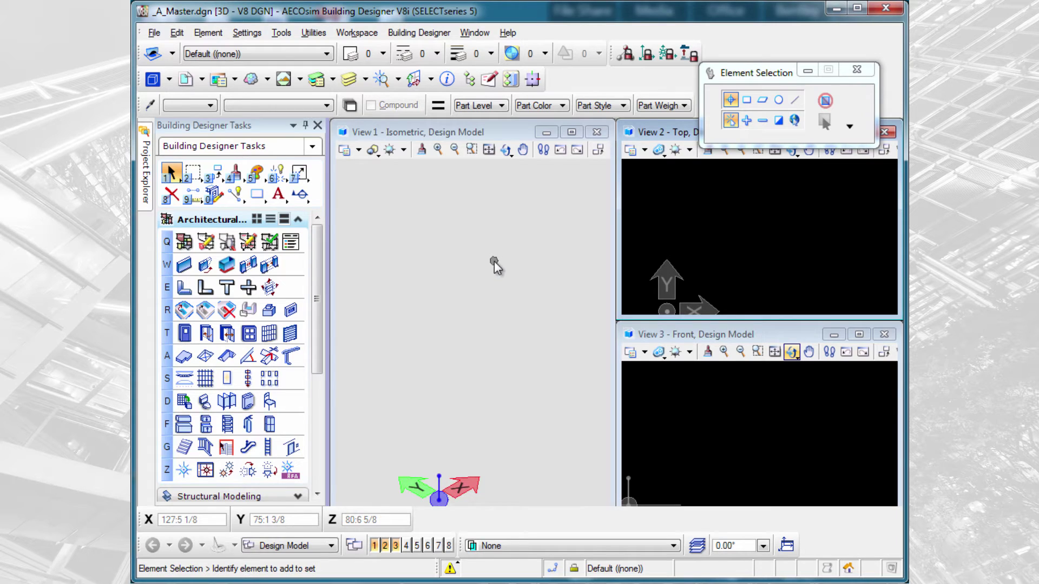
pyautogui.moveTo(152, 189)
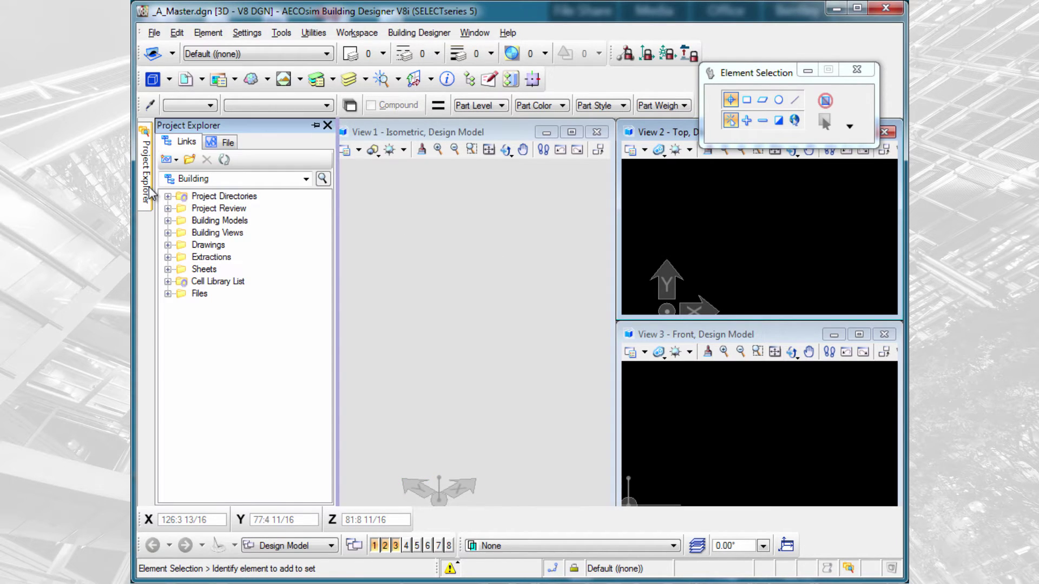
pyautogui.click(168, 220)
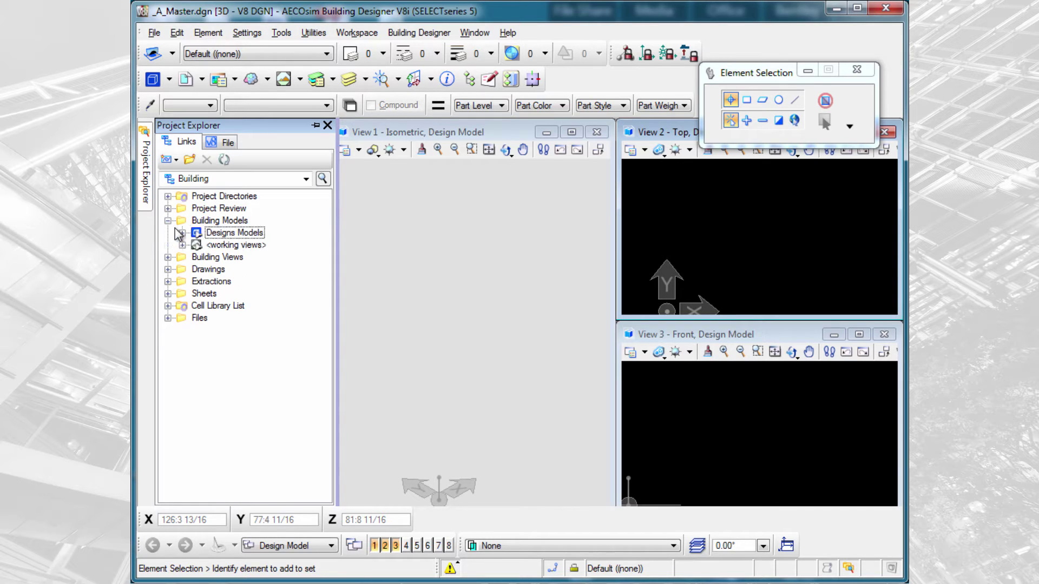
pyautogui.click(183, 233)
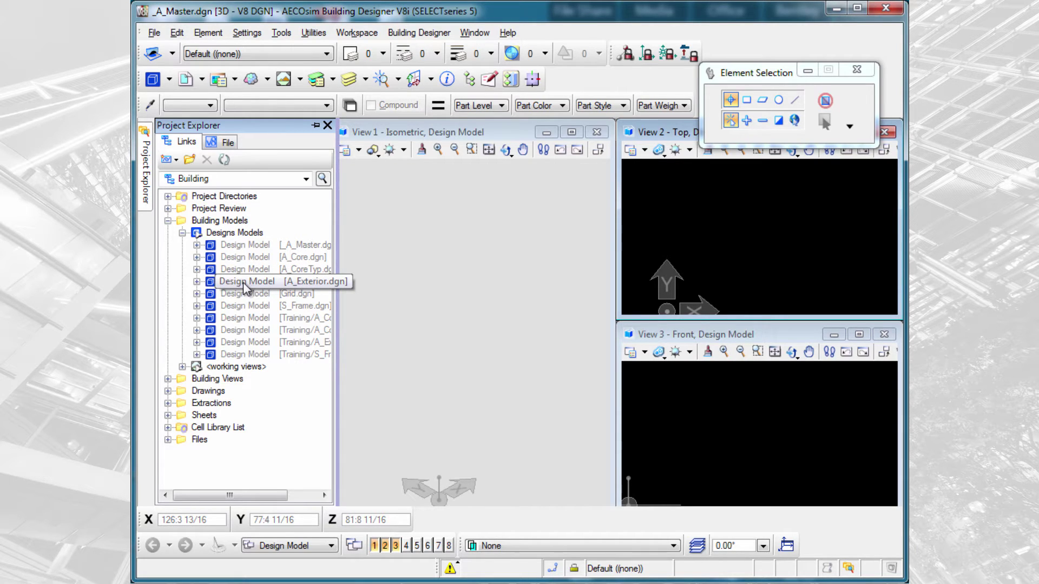
pyautogui.moveTo(246, 290); pyautogui.dragTo(419, 221)
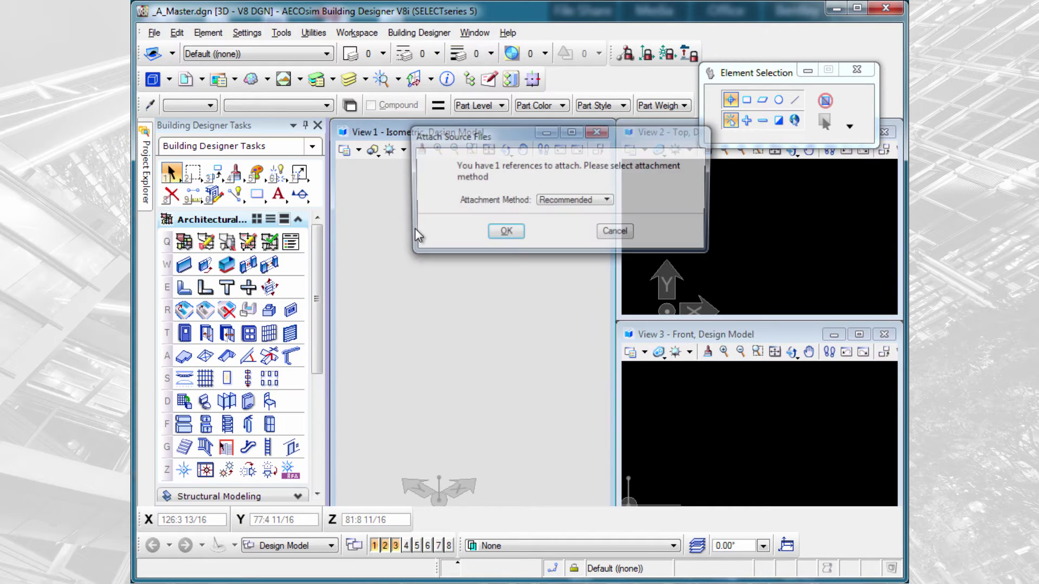
pyautogui.click(556, 200)
pyautogui.click(565, 227)
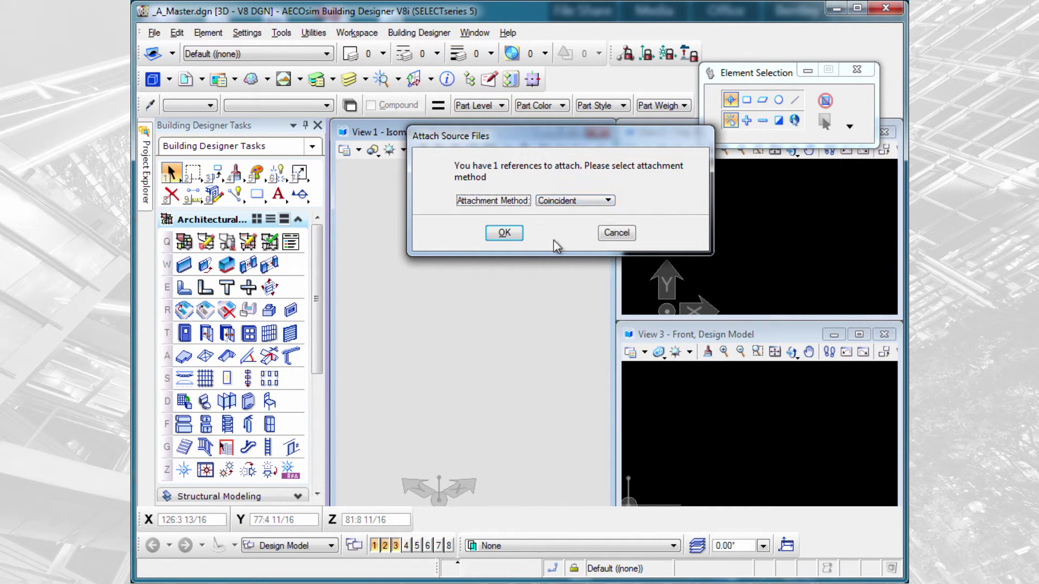
pyautogui.click(512, 235)
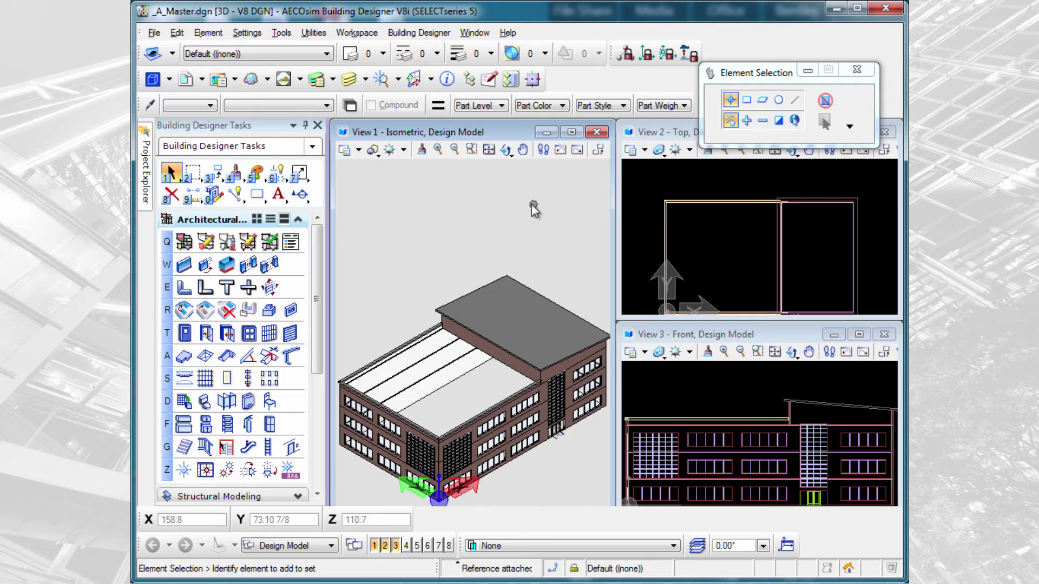
# Reference the A_Core design model into View 1 with the Recommended attachment method.
pyautogui.click(146, 168)
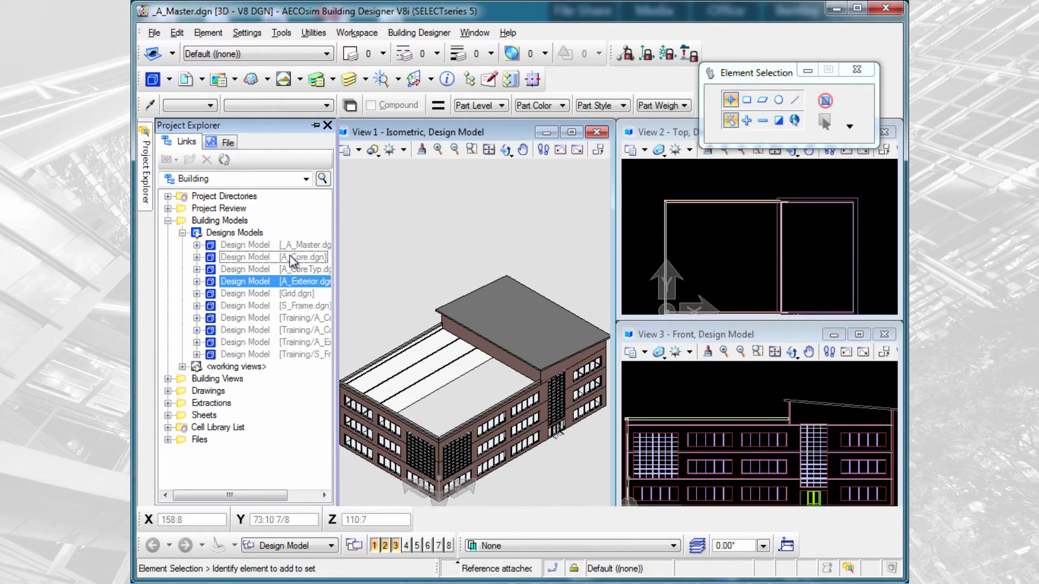
pyautogui.moveTo(290, 260); pyautogui.dragTo(456, 198)
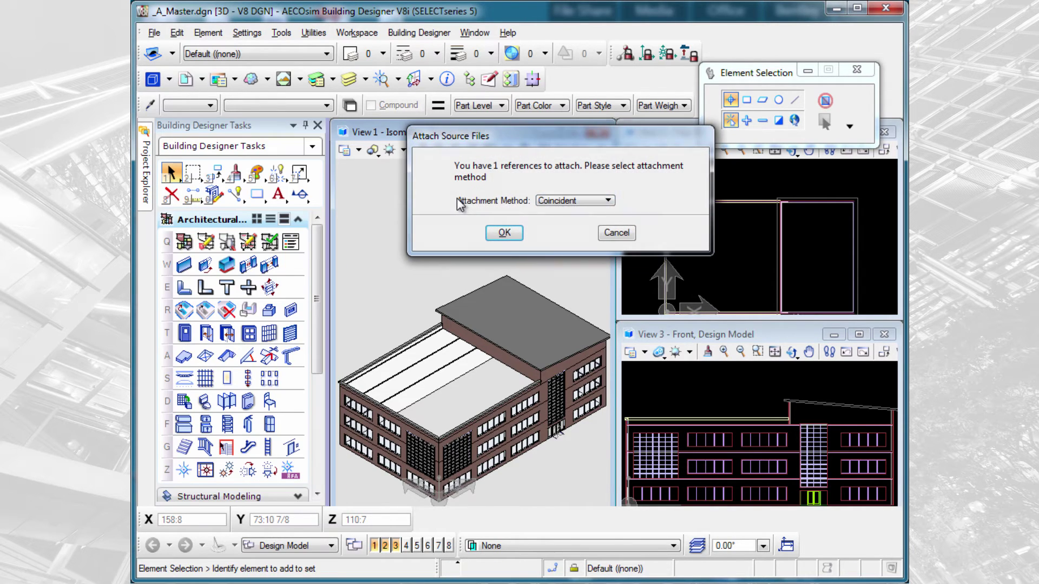
pyautogui.click(582, 201)
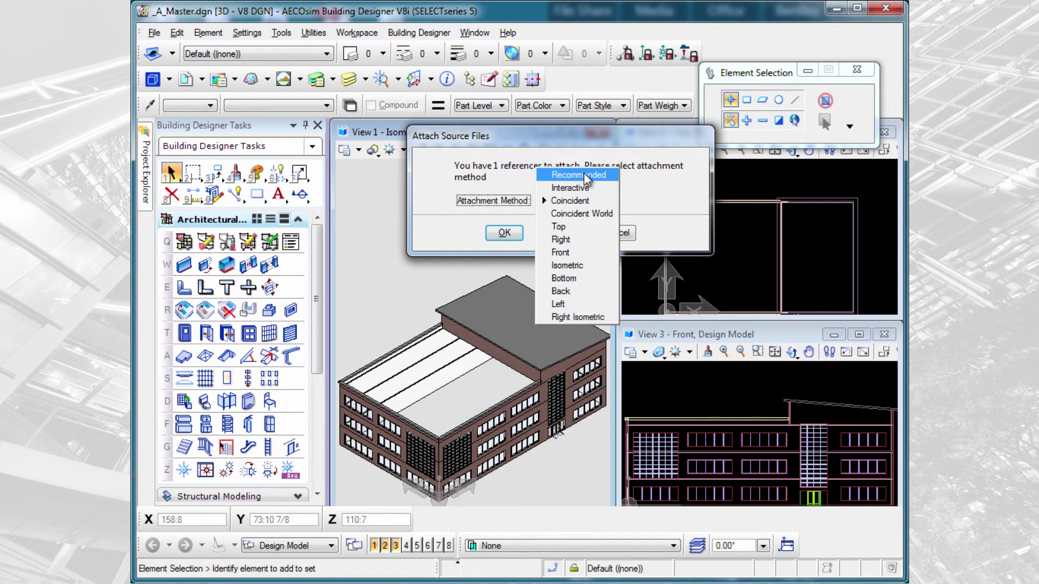
pyautogui.click(587, 177)
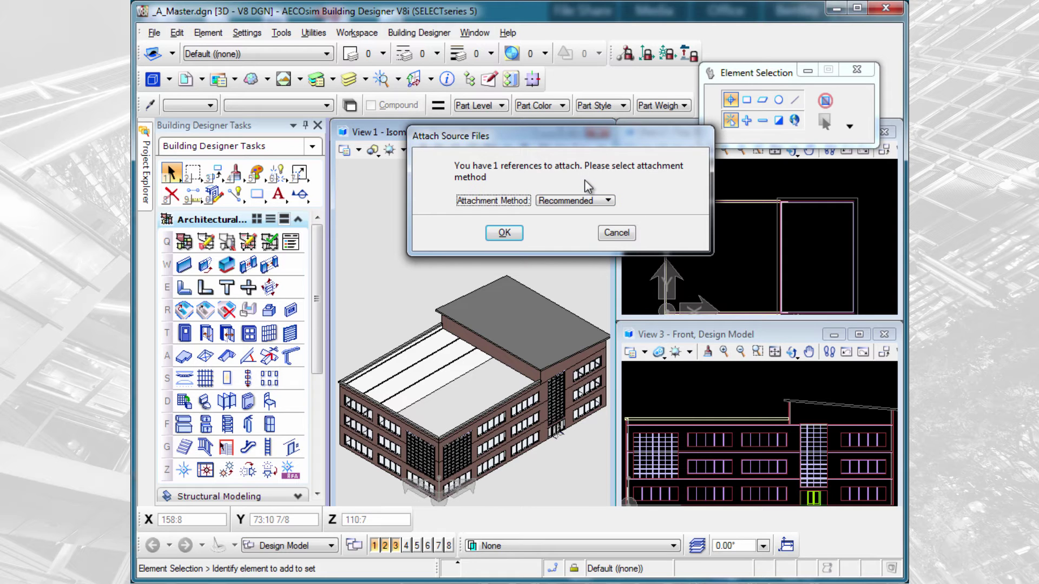
pyautogui.click(524, 236)
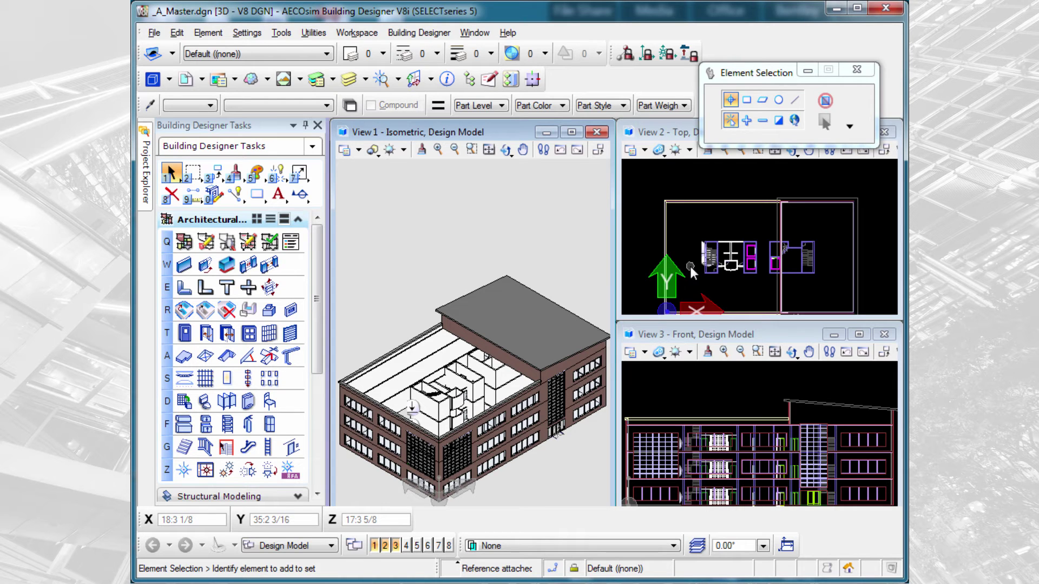
# Create and save a new design file named _A_DrawingComposition.dgn from File > New.
pyautogui.click(155, 32)
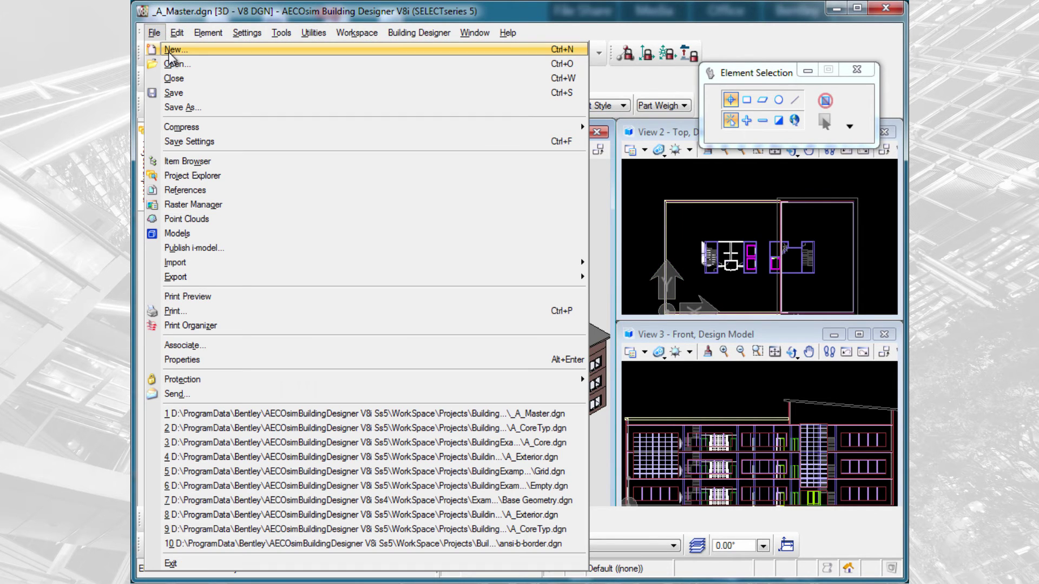
pyautogui.click(170, 50)
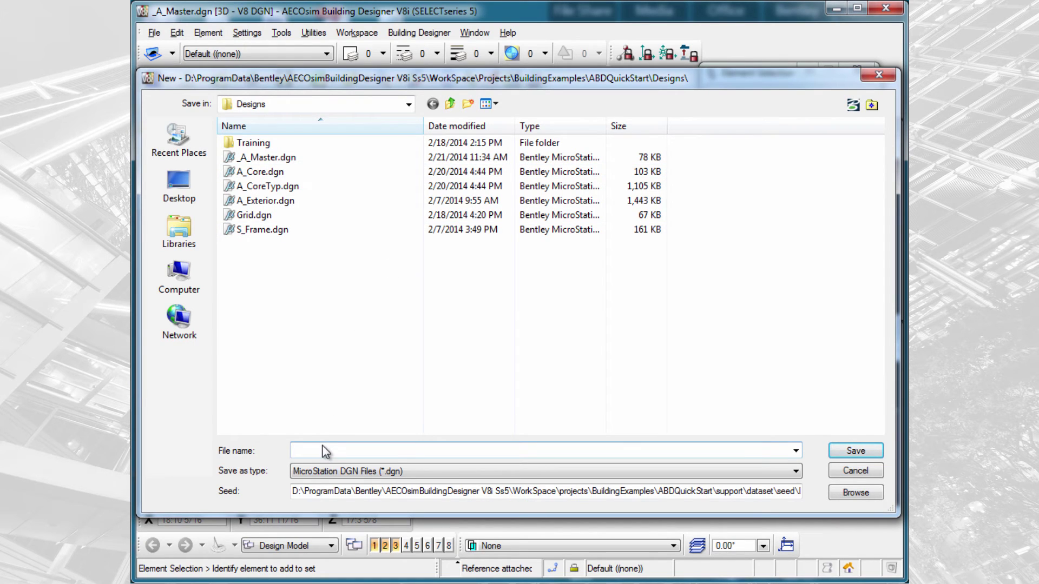
pyautogui.write('_')
pyautogui.press('Escape')
pyautogui.press('BackSpace')
pyautogui.write('_')
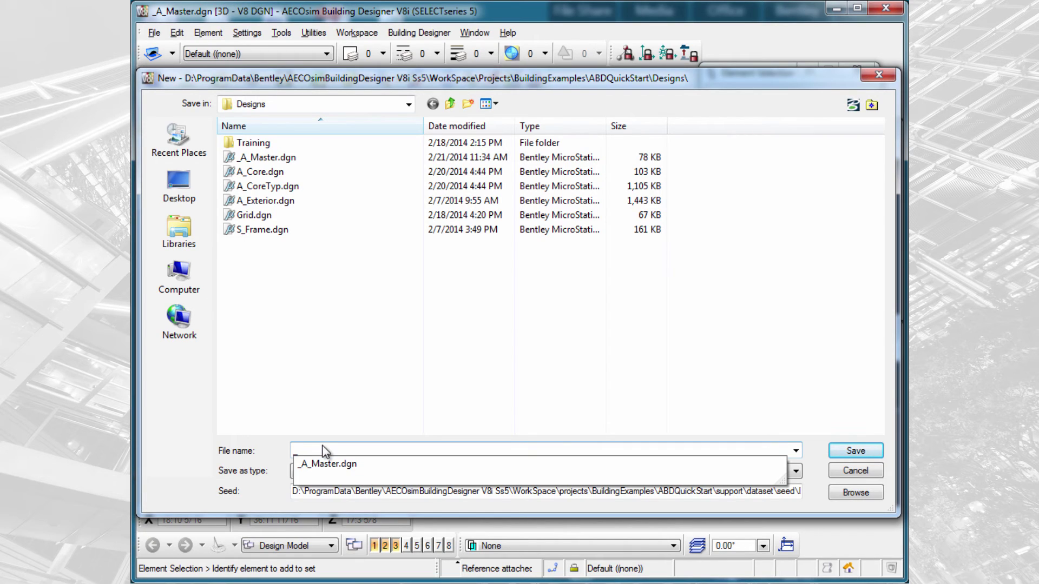
pyautogui.write('A_Drawing')
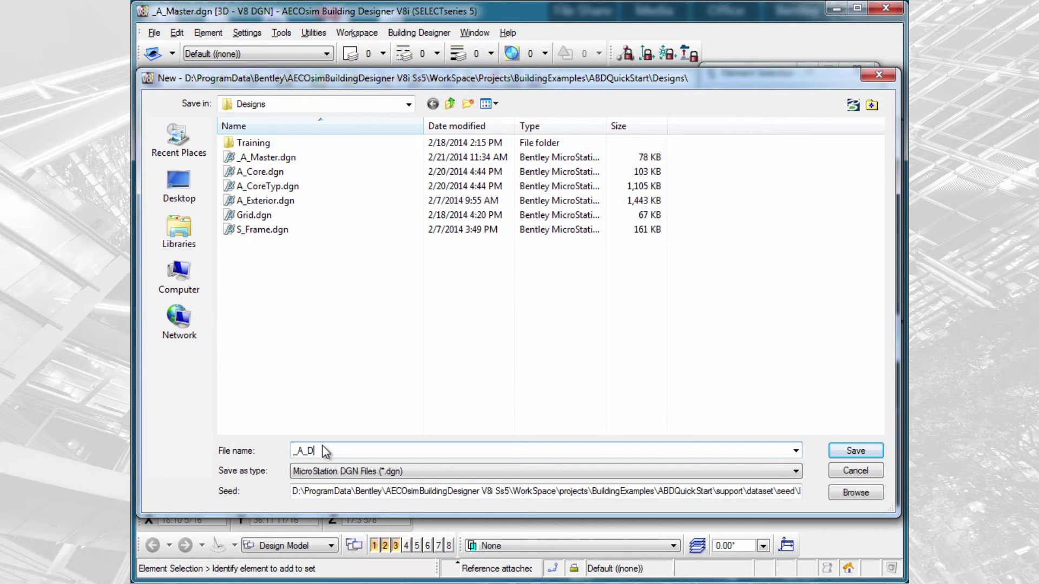
pyautogui.write('Composition')
pyautogui.click(854, 452)
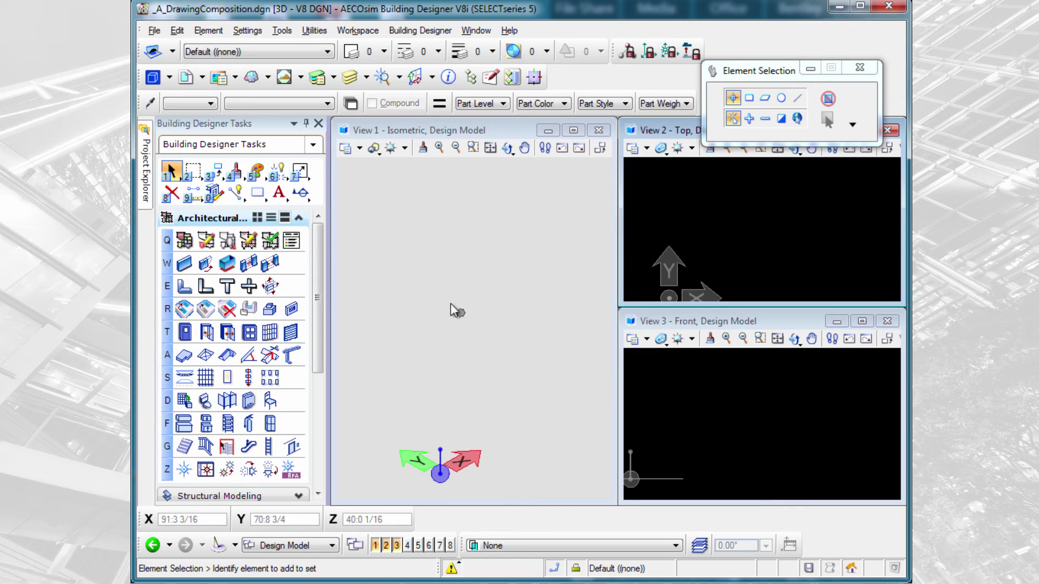
# Attach the _A_Master design model to View 1, keeping the Recommended method.
pyautogui.moveTo(147, 187)
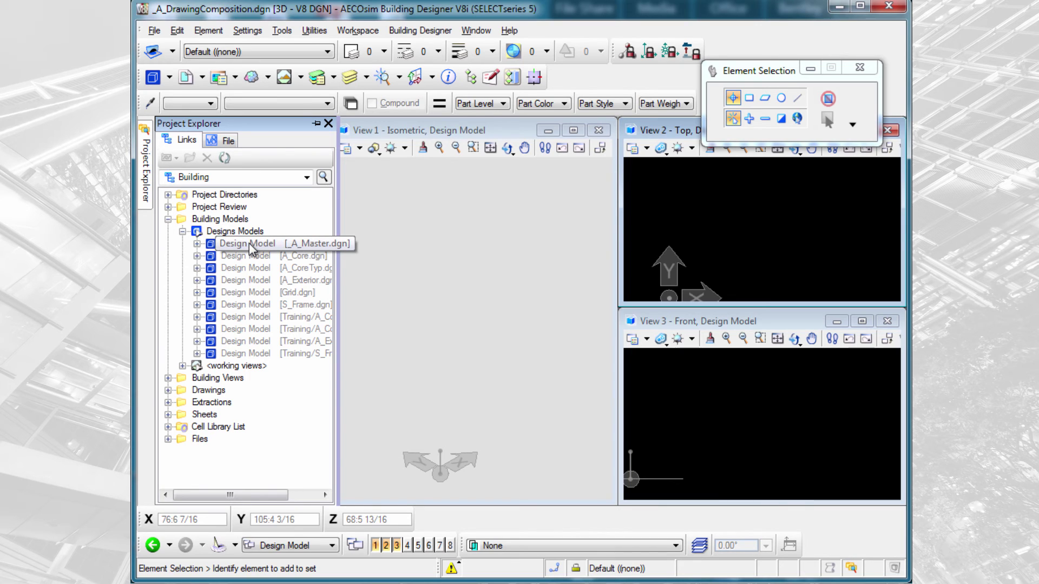
pyautogui.moveTo(249, 248); pyautogui.dragTo(445, 223)
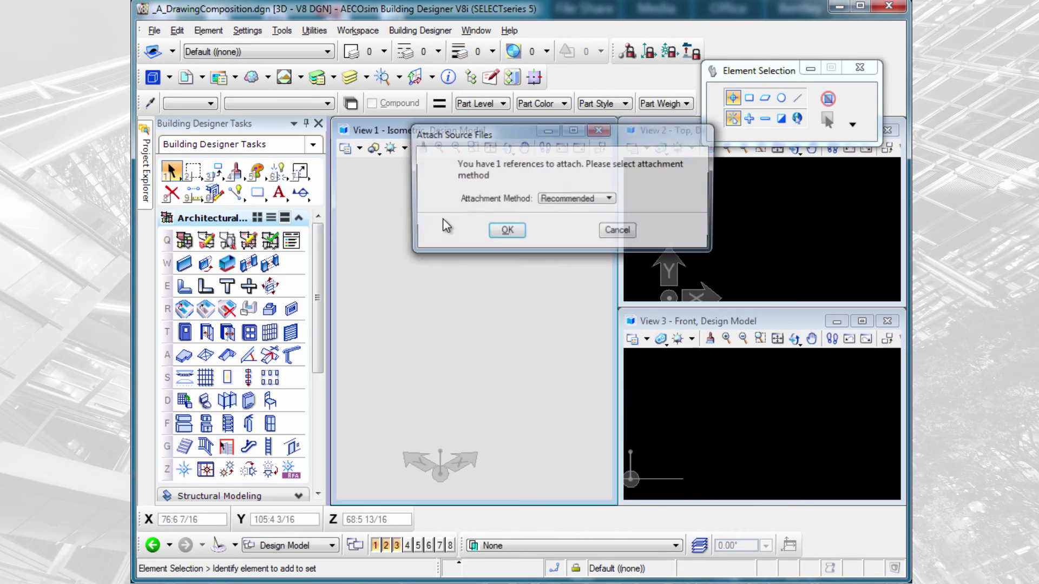
pyautogui.click(497, 236)
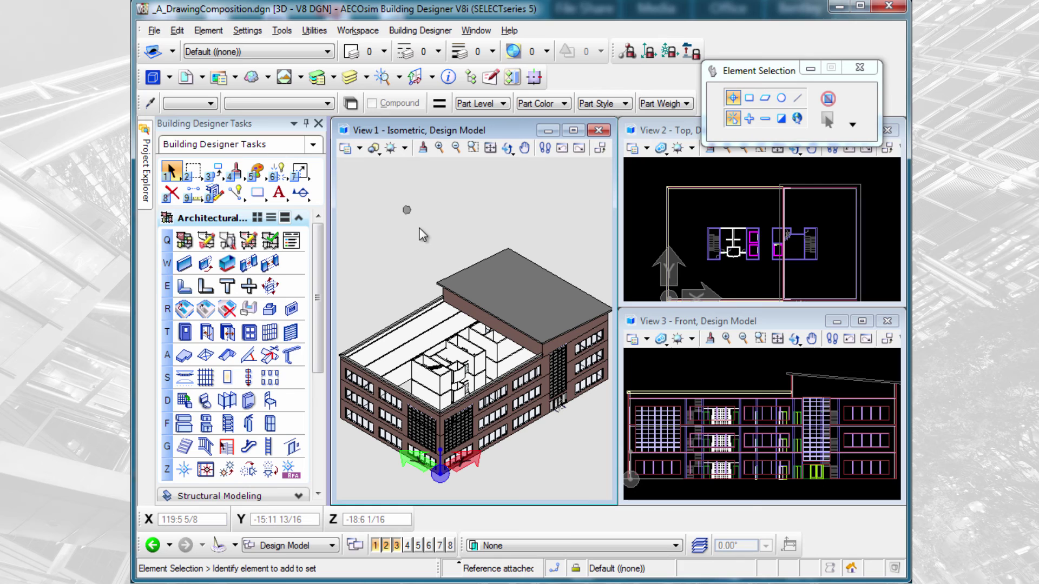
# Attach the S_Frame structural model to View 1, adding the column grid and roof slab.
pyautogui.moveTo(144, 177)
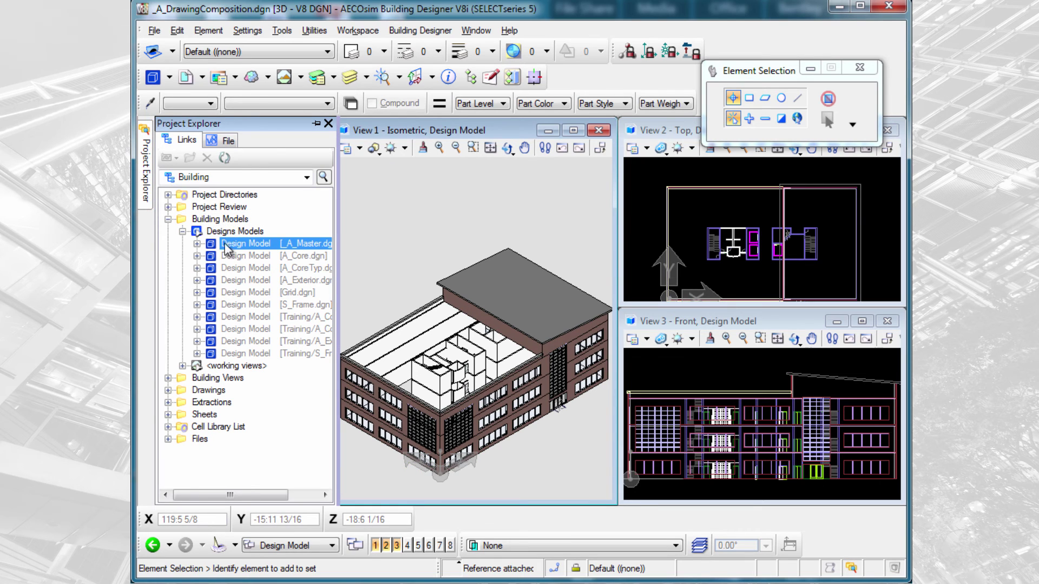
pyautogui.moveTo(263, 307); pyautogui.dragTo(434, 221)
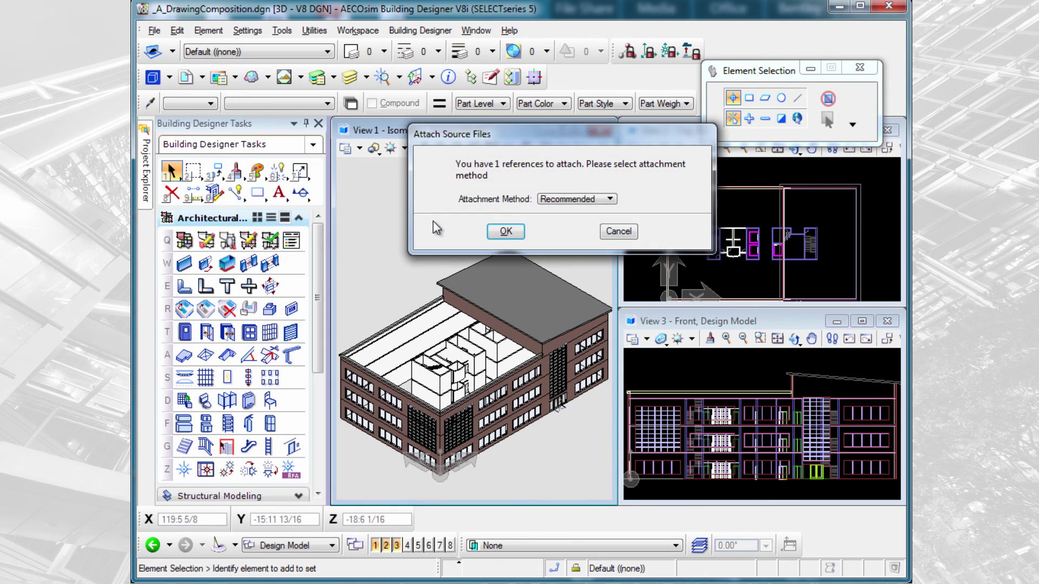
pyautogui.click(506, 232)
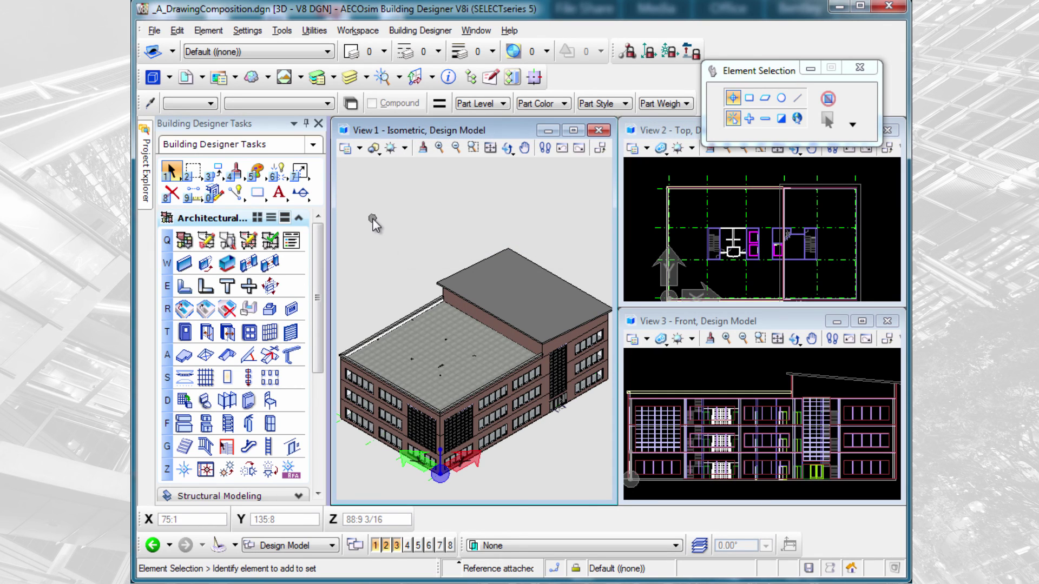